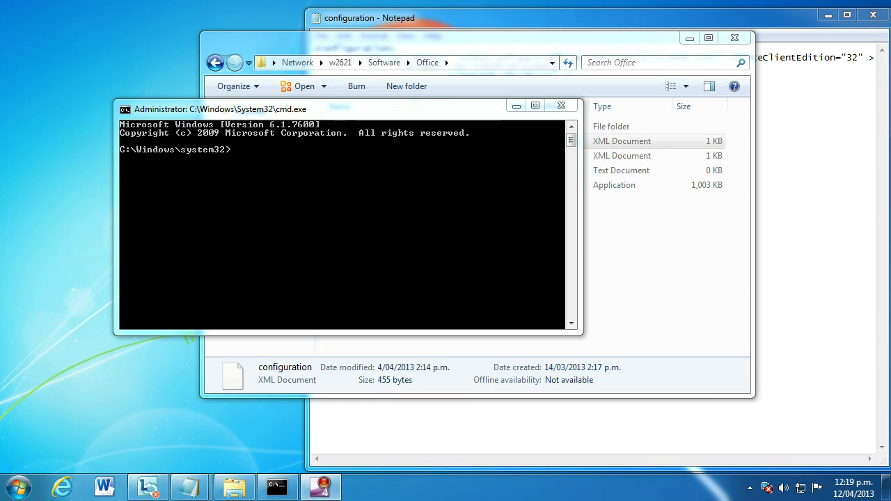
- Switch to the File Explorer window of the Office network share and copy its folder path
left_click(473, 42)
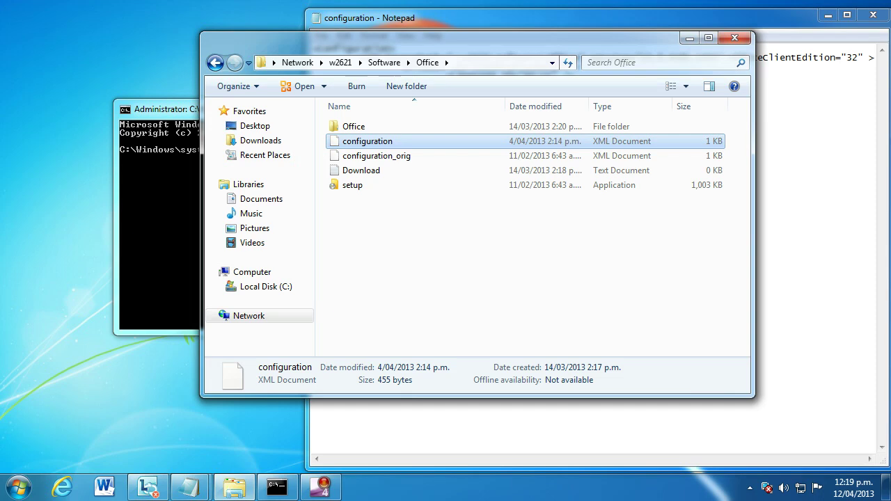
key("alt+d")
key("ctrl+c")
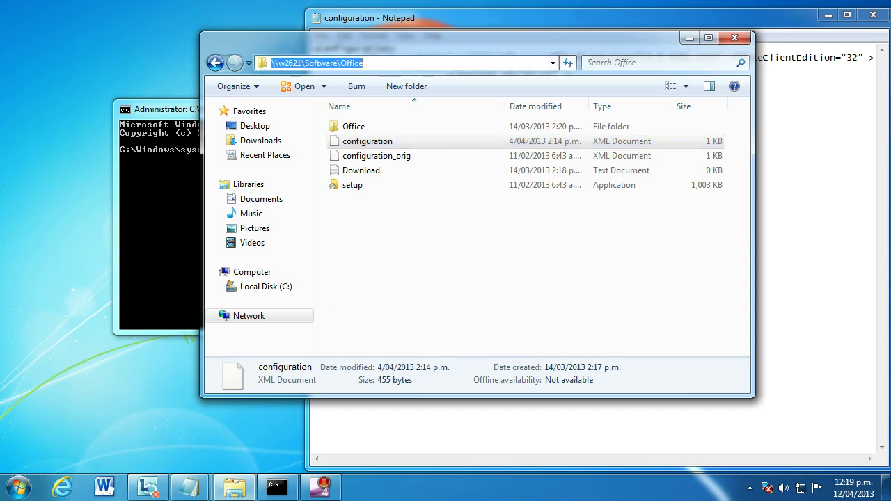
key("Escape")
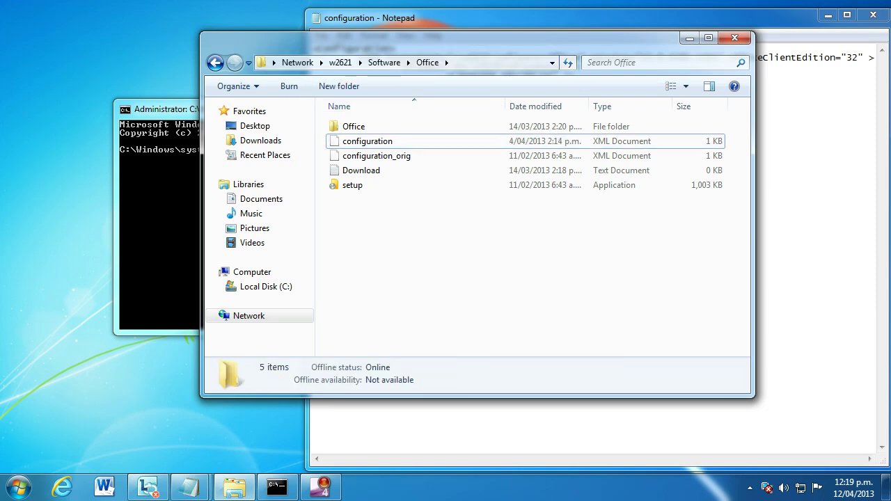
- Map the network folder \\w2621\Software\Office to drive Z:
key("alt")
key("t")
key("Up")
key("Up")
key("Down")
key("Up")
key("Up")
key("Up")
key("Return")
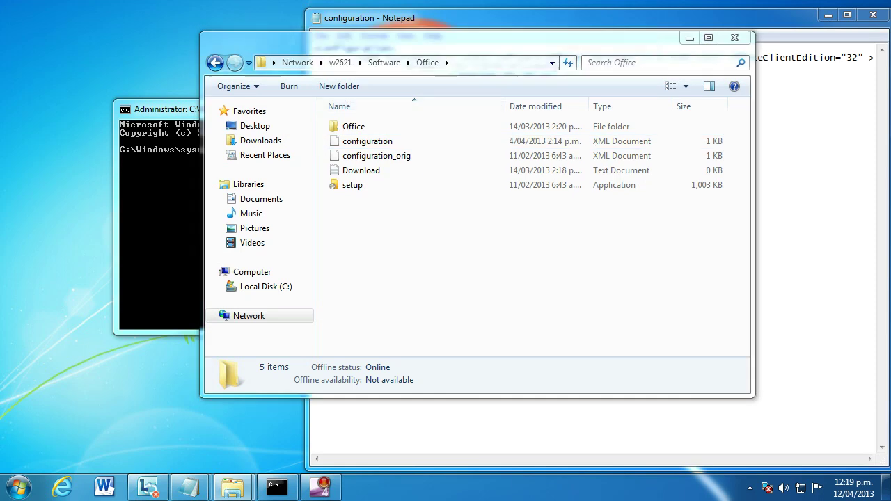
key("ctrl+v")
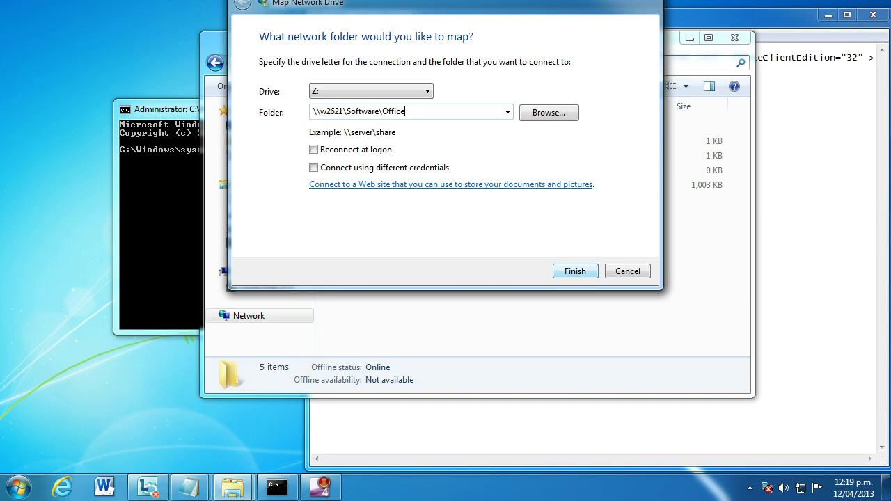
key("Return")
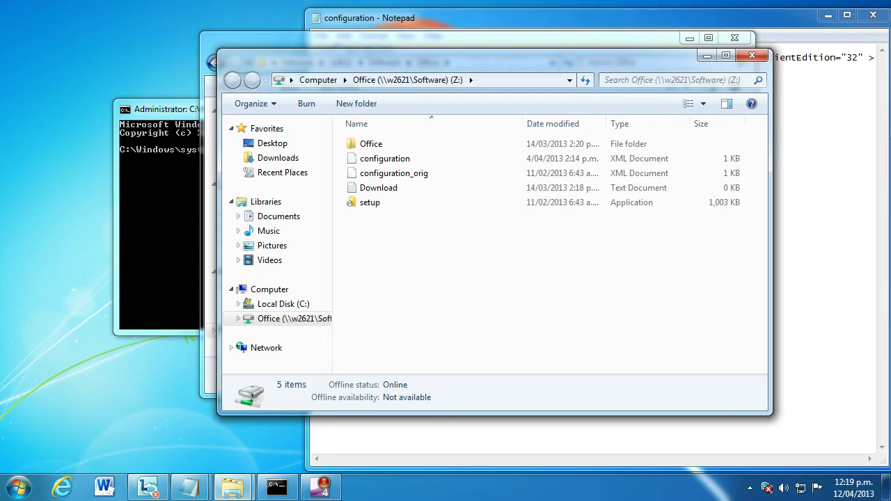
- In the administrator Command Prompt, change to drive Z: and run setup.exe /configure with the configuration file
left_click(162, 125)
type("z:")
key("Return")
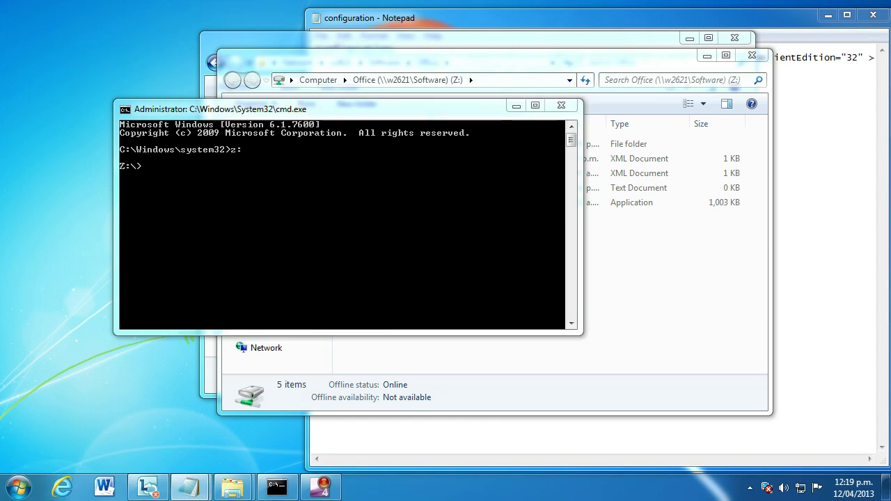
right_click(234, 175)
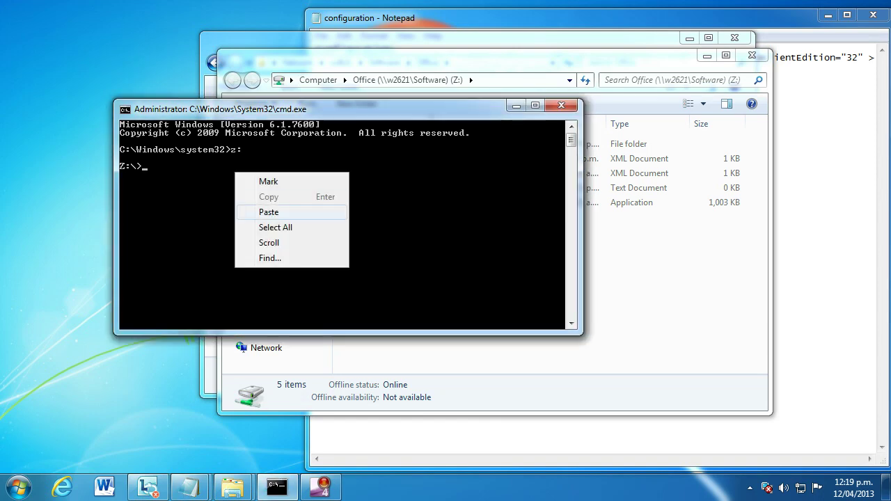
left_click(264, 209)
key("Return")
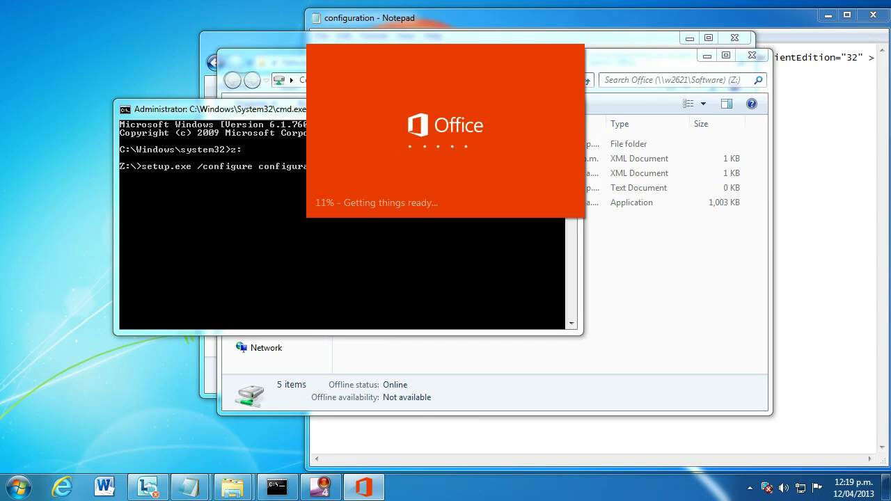
- In Notepad, review the configuration file's version, source path, update path, display and EULA options, AUTOACTIVATE property, and logging comment marker
key("alt+Tab")
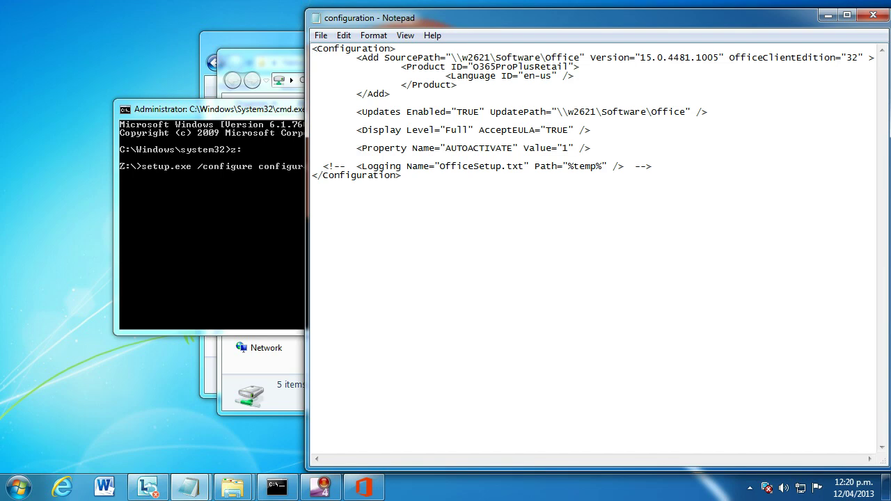
left_click_drag(640, 58, 719, 58)
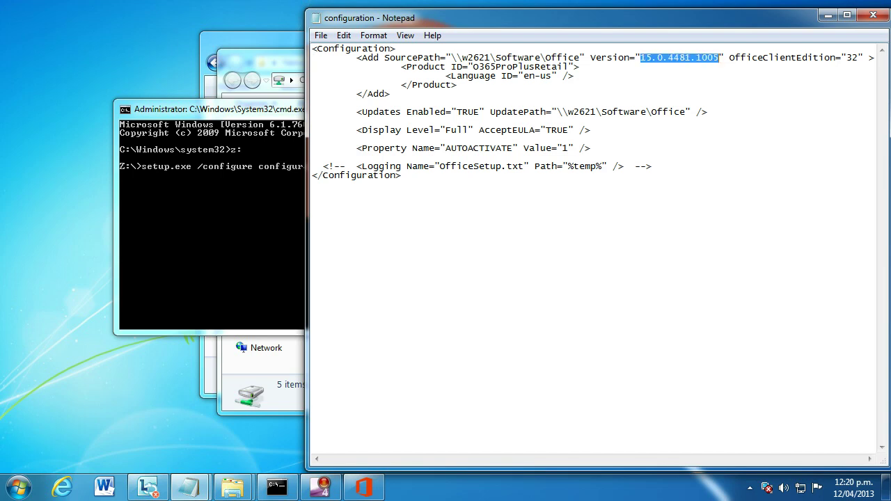
left_click_drag(451, 57, 580, 58)
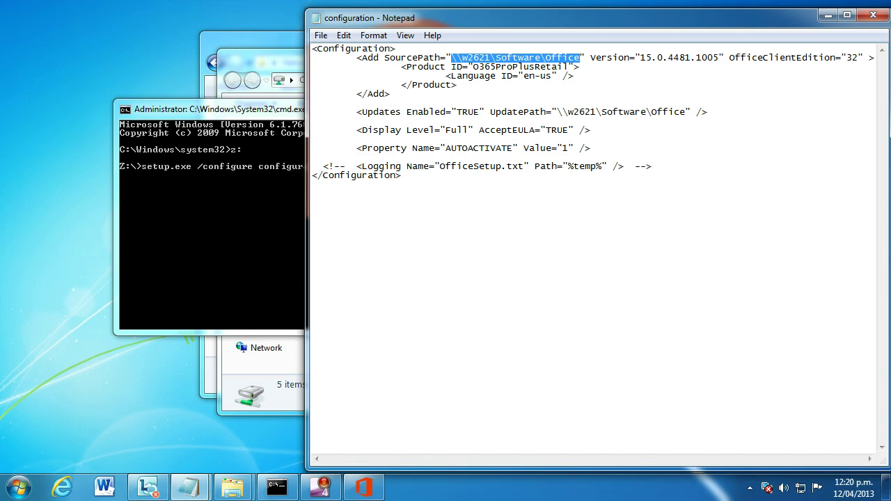
left_click_drag(556, 112, 686, 112)
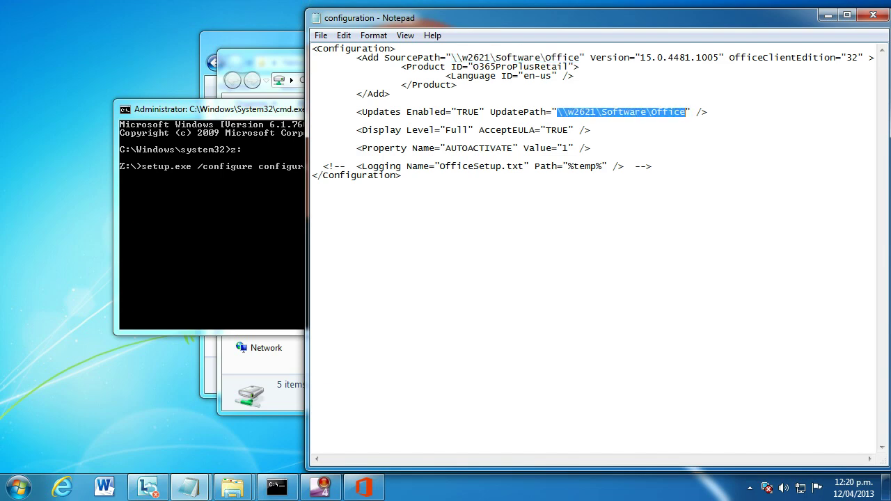
left_click_drag(446, 130, 570, 130)
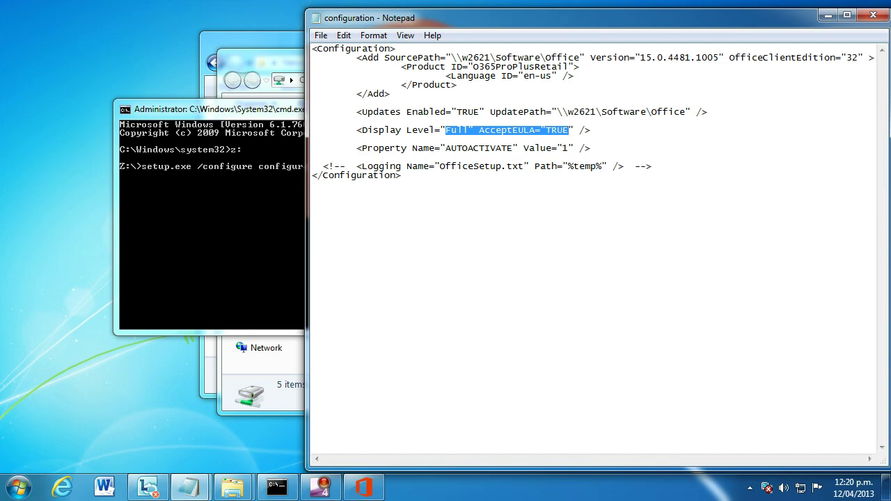
left_click_drag(446, 149, 570, 148)
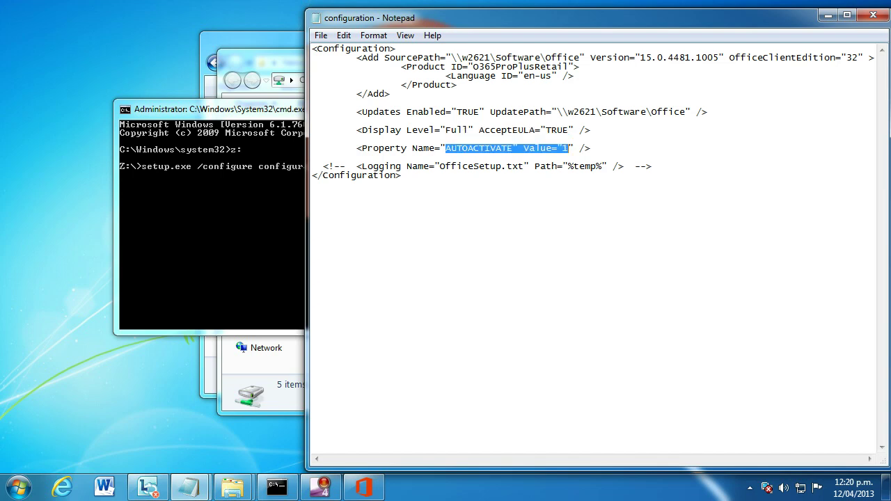
left_click_drag(357, 166, 317, 166)
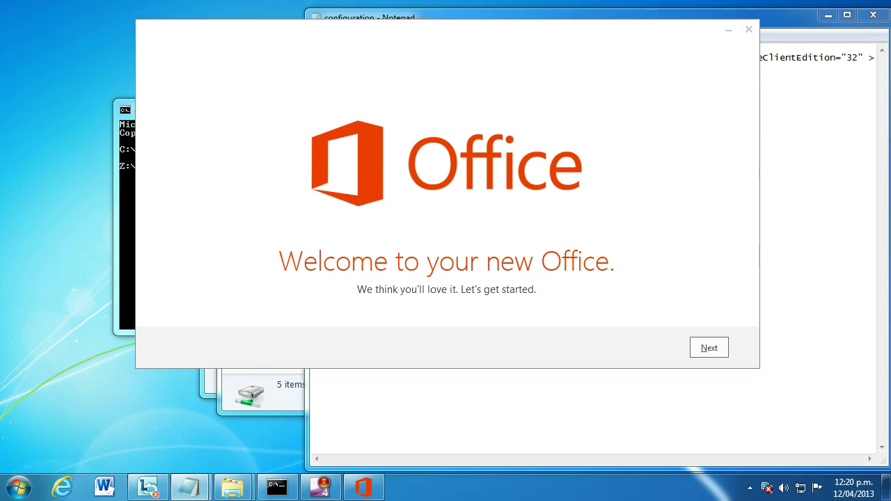
- Proceed past the Office welcome screen and look through the installed Microsoft Office 2013 programs
left_click(708, 347)
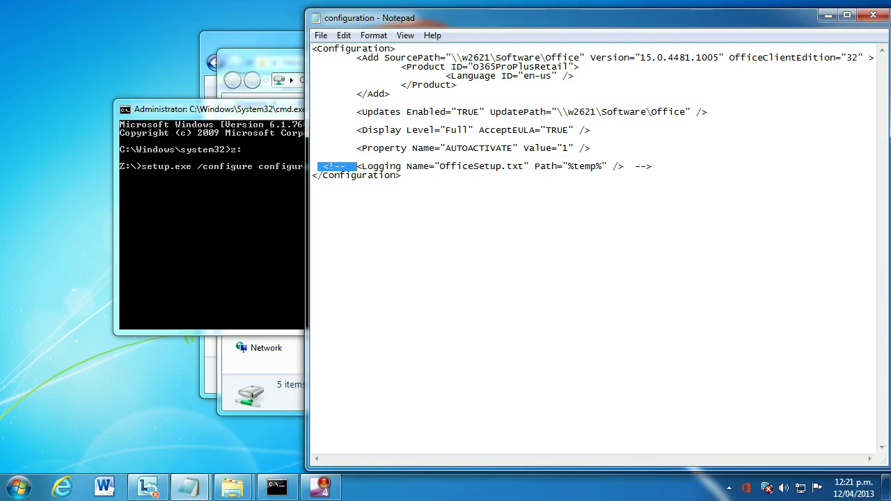
left_click(19, 487)
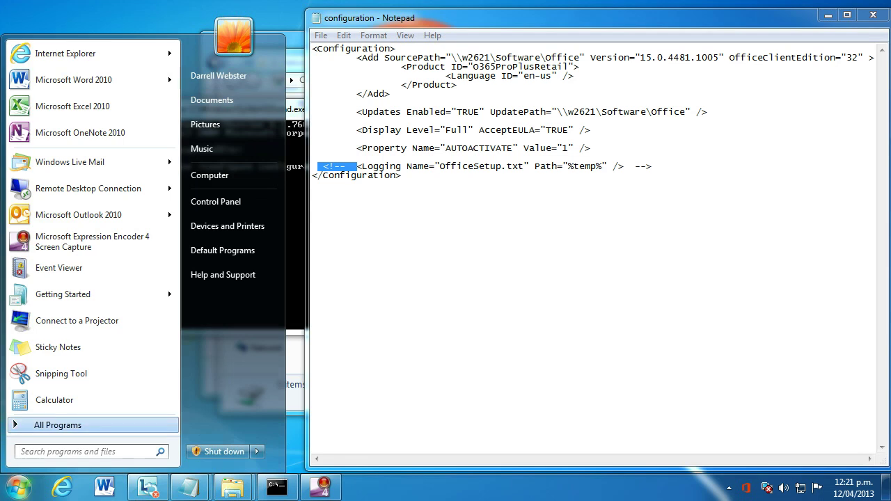
left_click(58, 425)
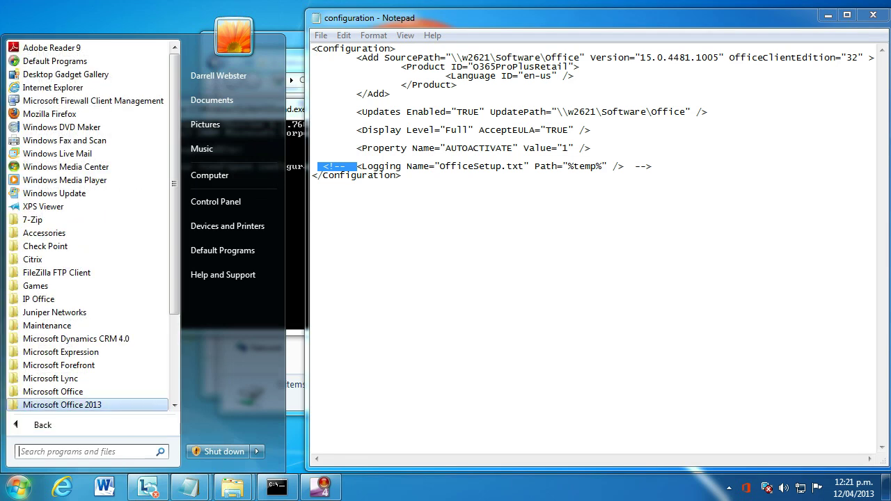
left_click(62, 405)
scroll(25, 259, "down", 3)
key("Escape")
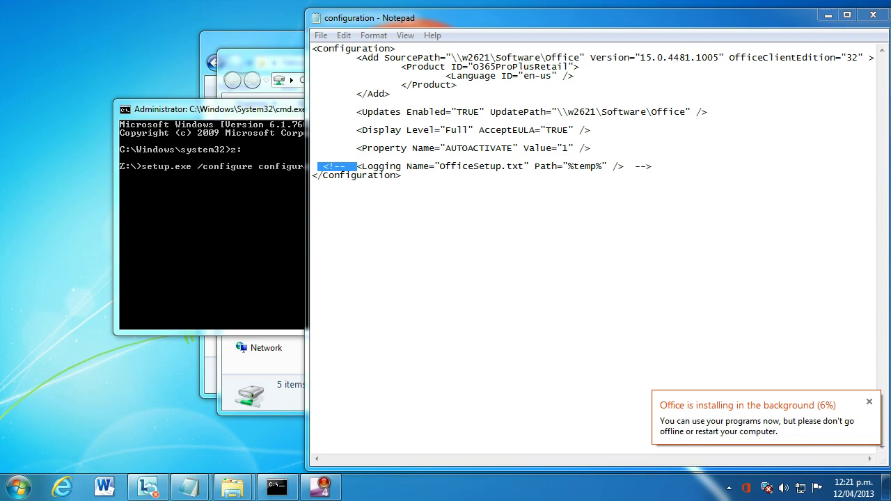
- Launch Word 2013 and enter "asdfasdf" in a new blank document
left_click(19, 487)
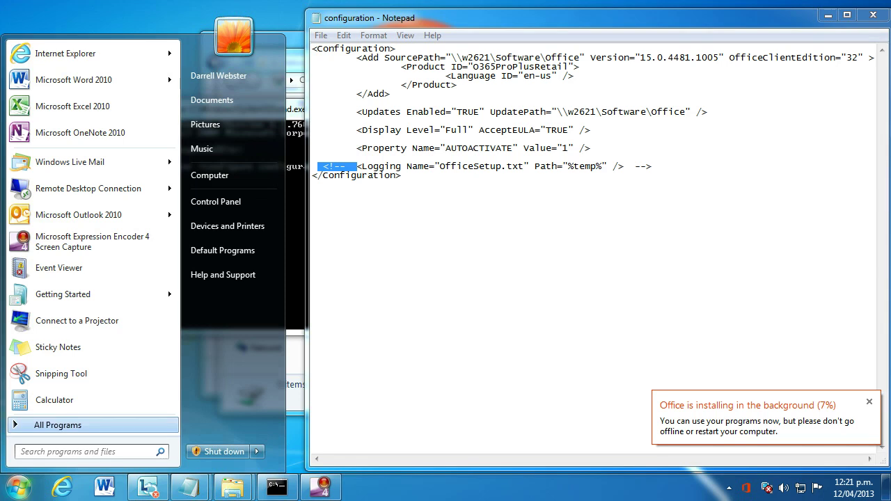
left_click(58, 425)
left_click(62, 255)
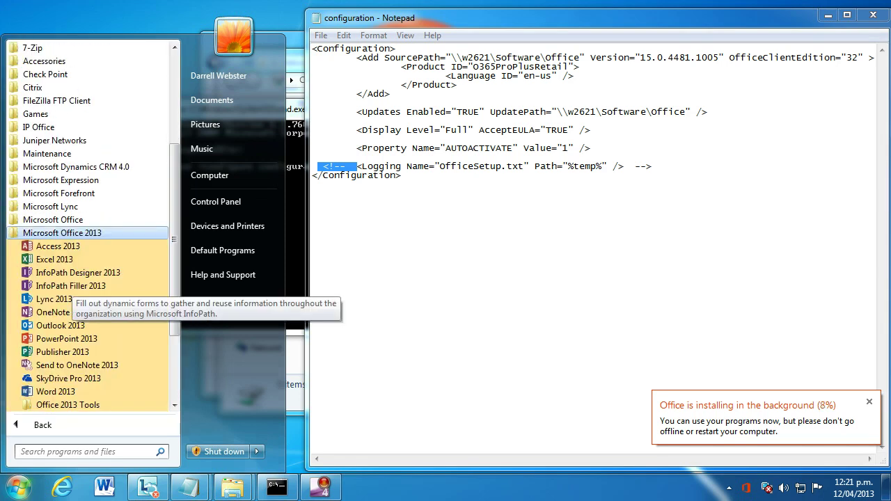
left_click(55, 391)
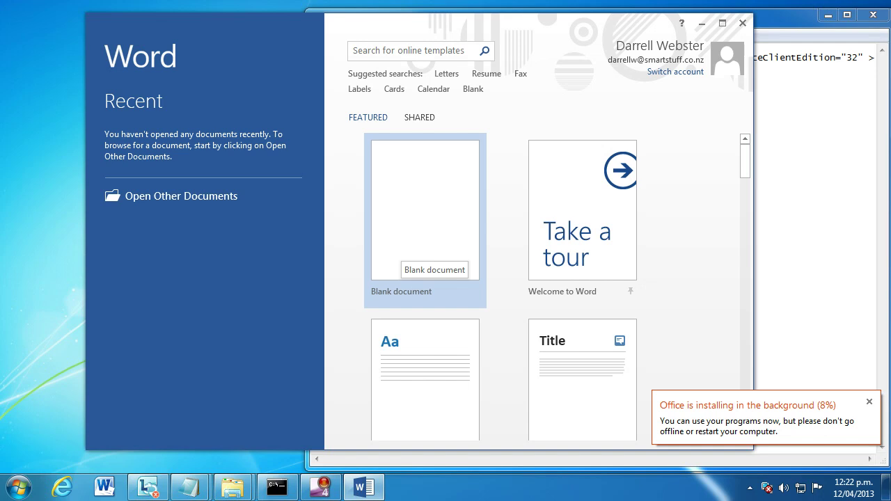
left_click(421, 254)
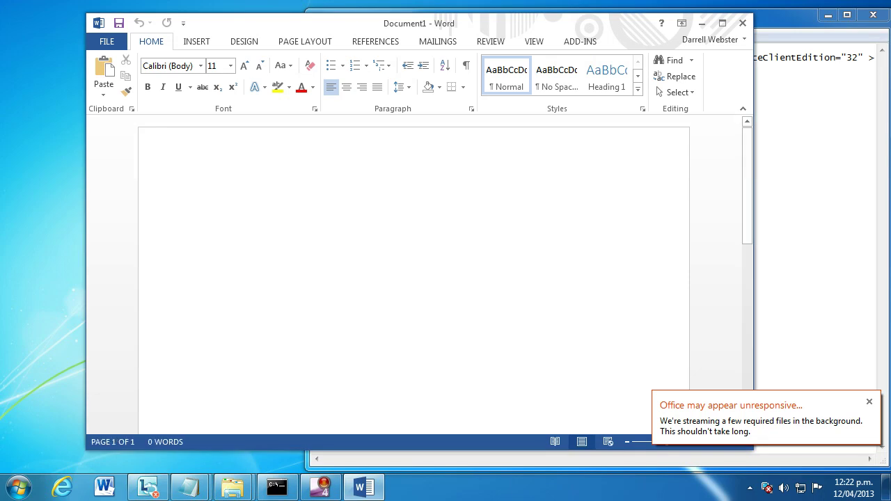
type("asdfasdf")
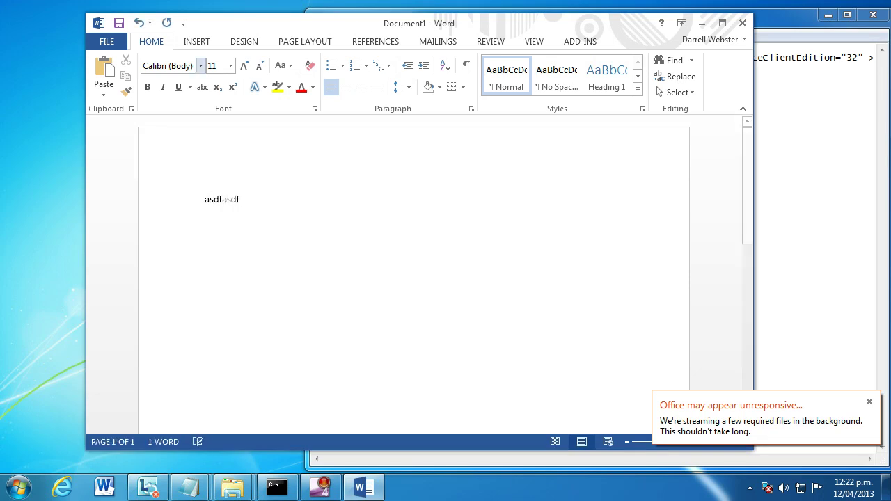
- Open and dismiss the Insert Picture dialog, and cancel the Windows Installer preparation
left_click(197, 41)
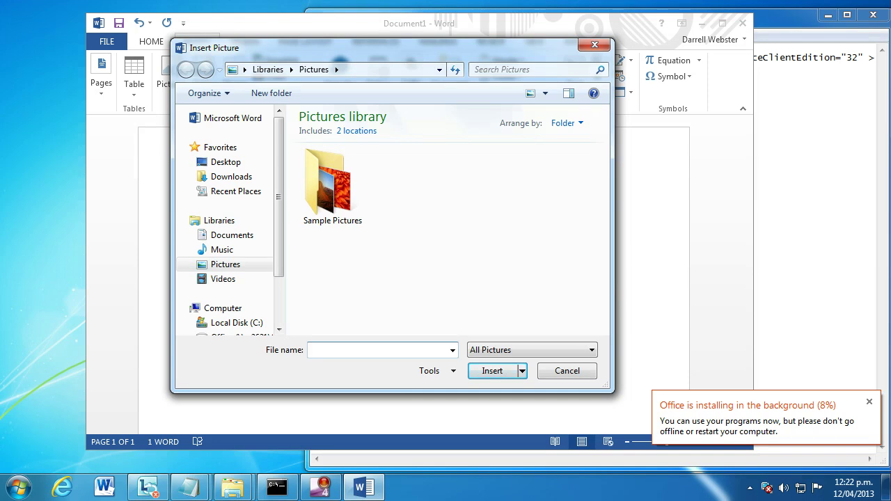
key("Escape")
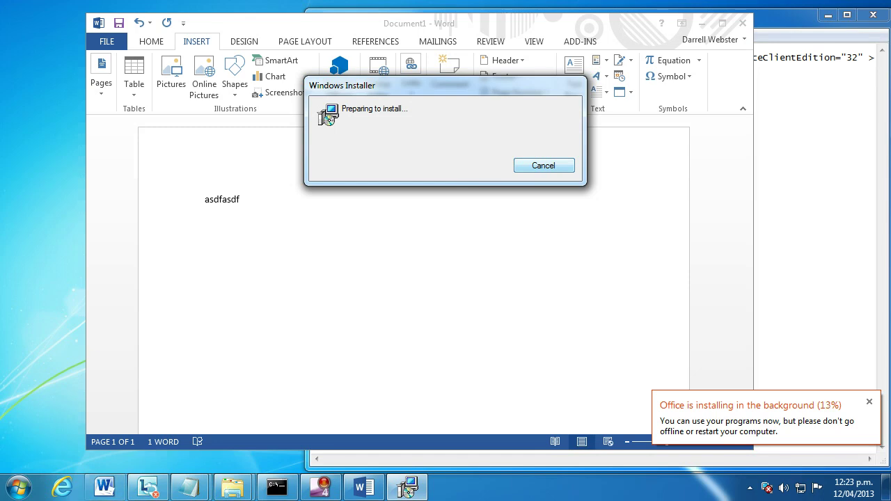
left_click(544, 165)
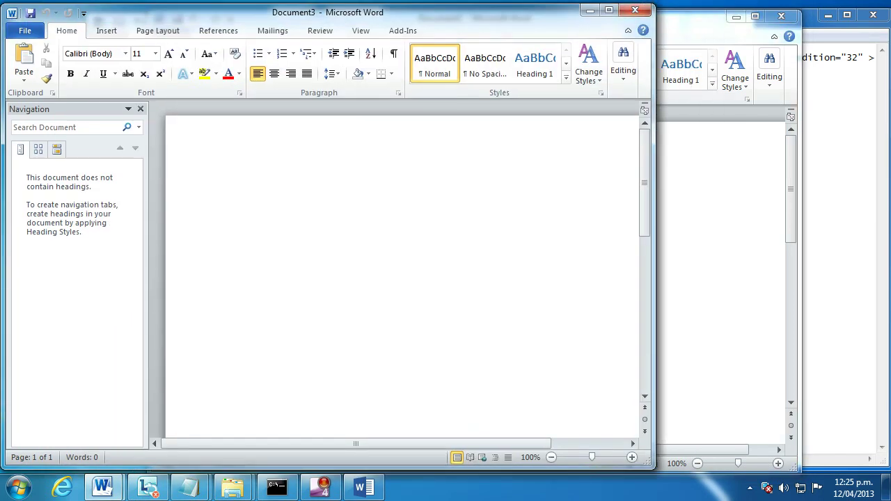
- Alternate between the Word 2013 and Word 2010 documents to compare both versions running side by side
left_click(363, 487)
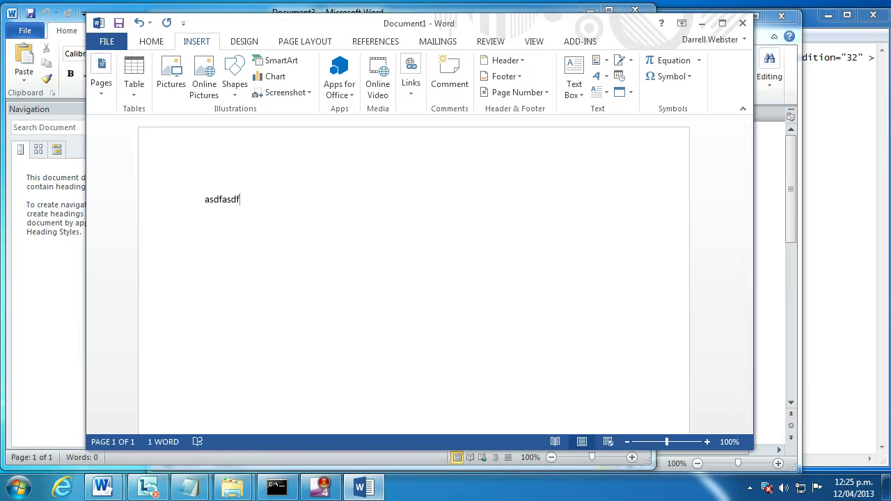
key("alt+Tab")
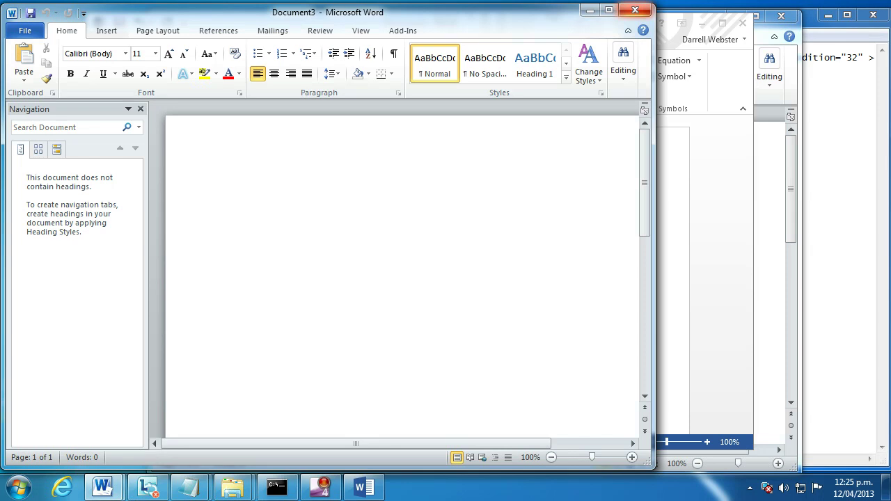
key("alt+Tab")
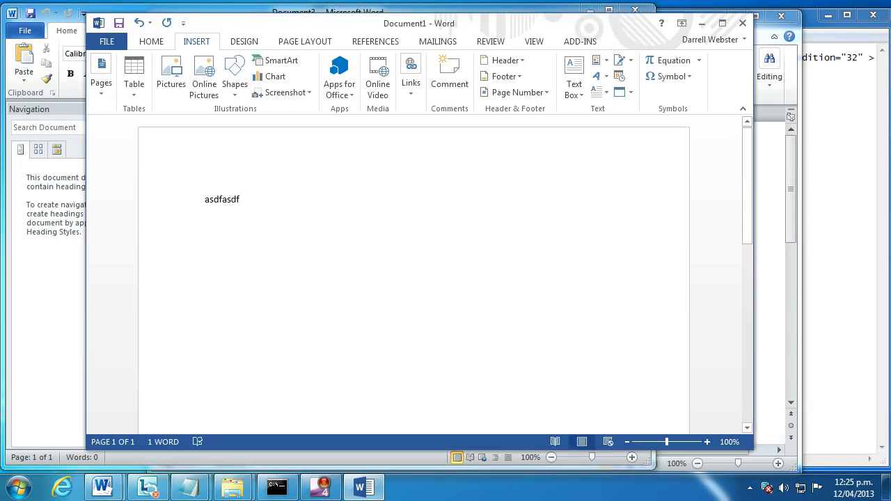
key("alt+Tab")
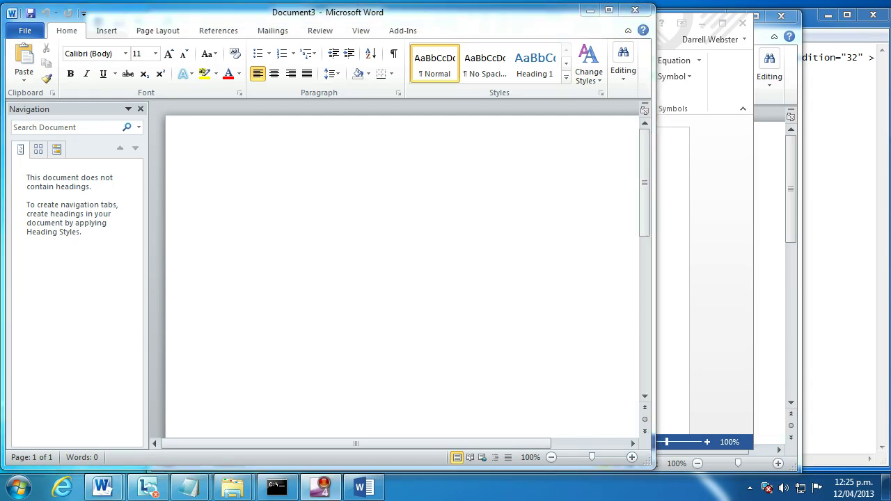
- Check the background Office installation status among the hidden notification icons and close the Word 2010 window Document3
left_click(749, 487)
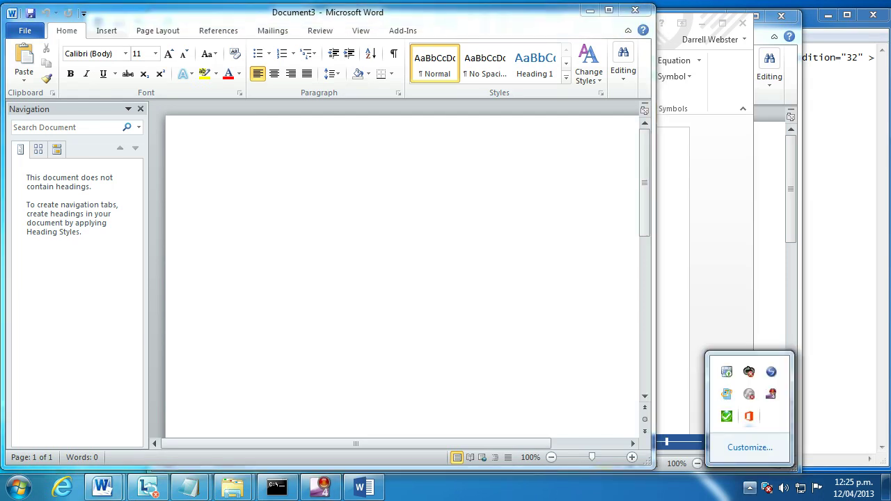
mouse_move(748, 416)
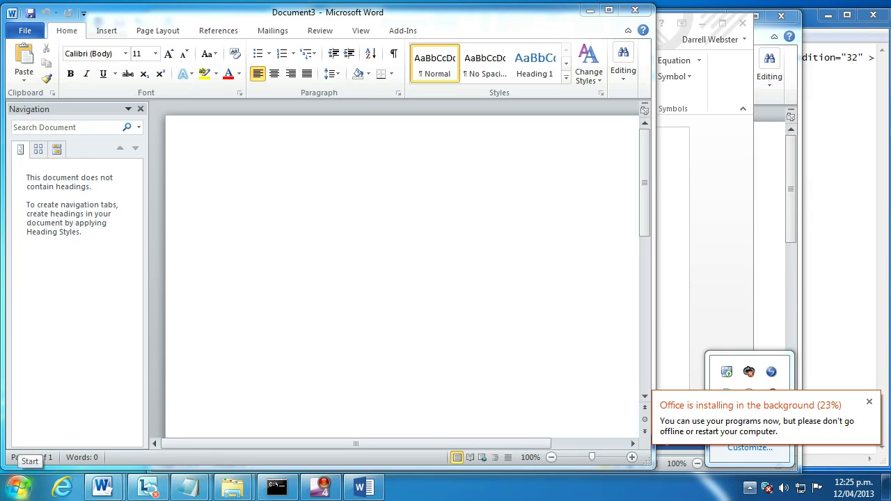
left_click(634, 10)
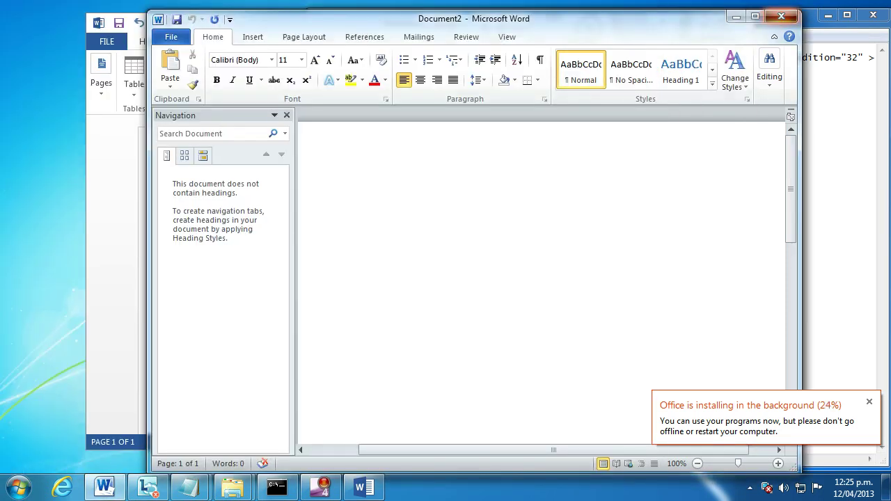
- Close the Word 2010 window Document2 and launch Outlook 2013 from the Microsoft Office 2013 program group
left_click(781, 17)
left_click(19, 488)
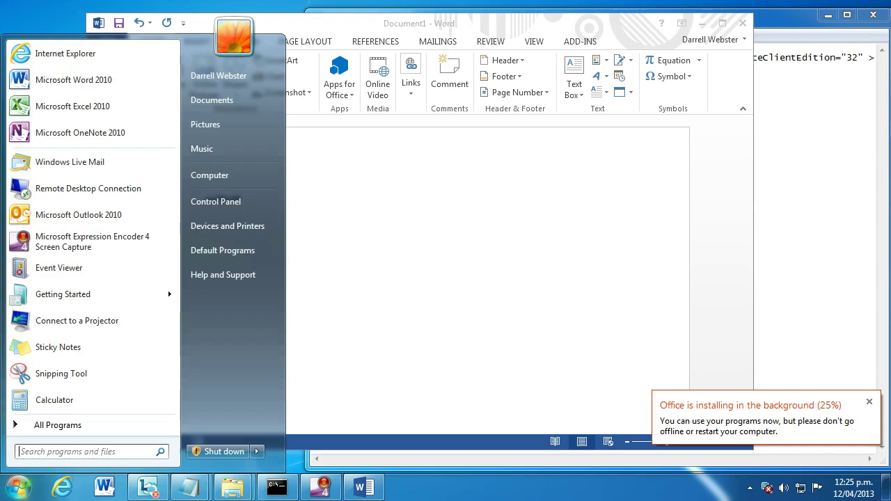
left_click(58, 425)
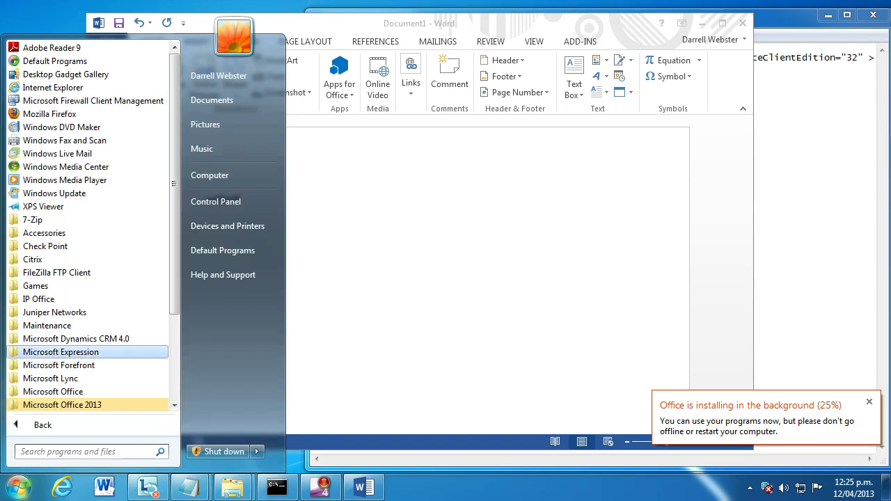
left_click(62, 405)
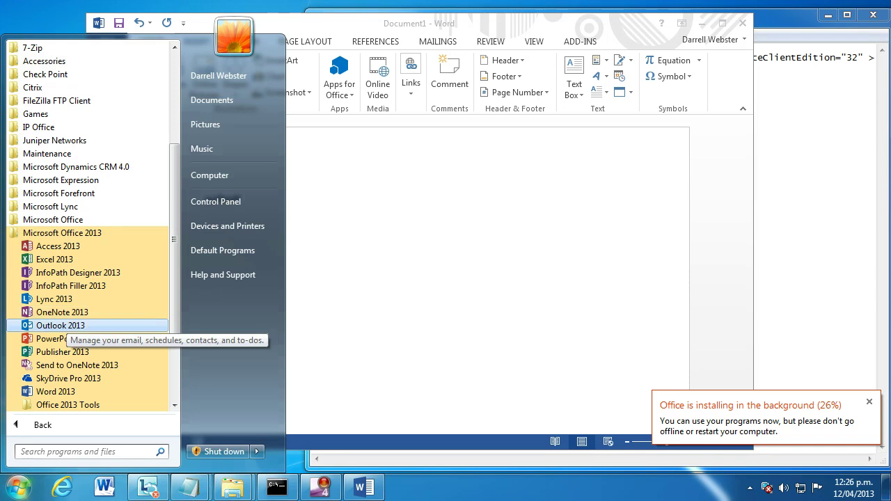
left_click(63, 326)
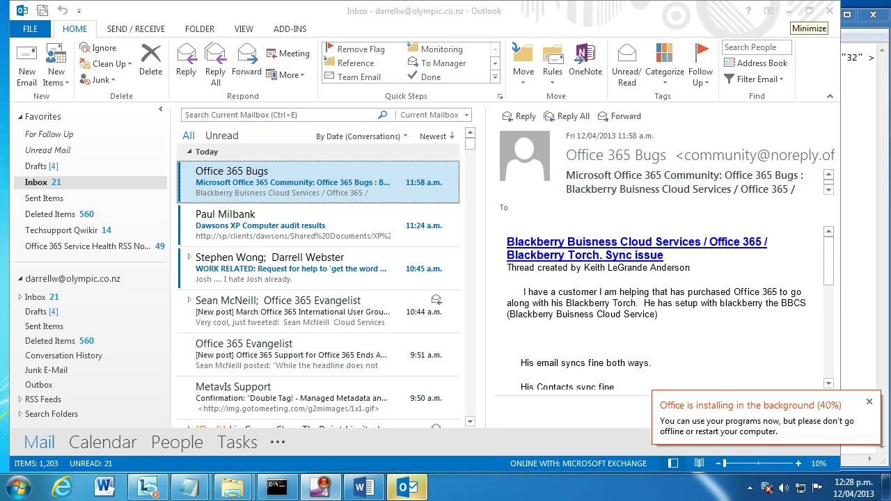
- Select the second inbox message, answer the default e-mail program prompt, and close the reminders window
left_click(292, 225)
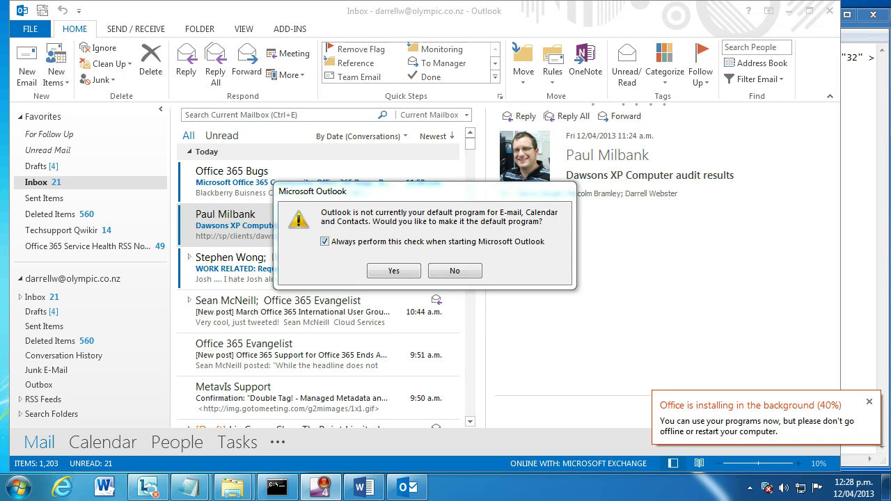
key("Return")
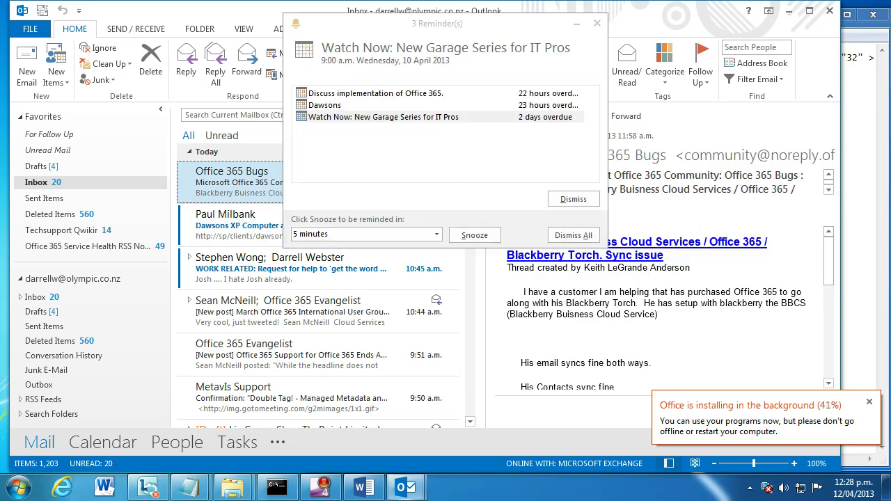
key("Escape")
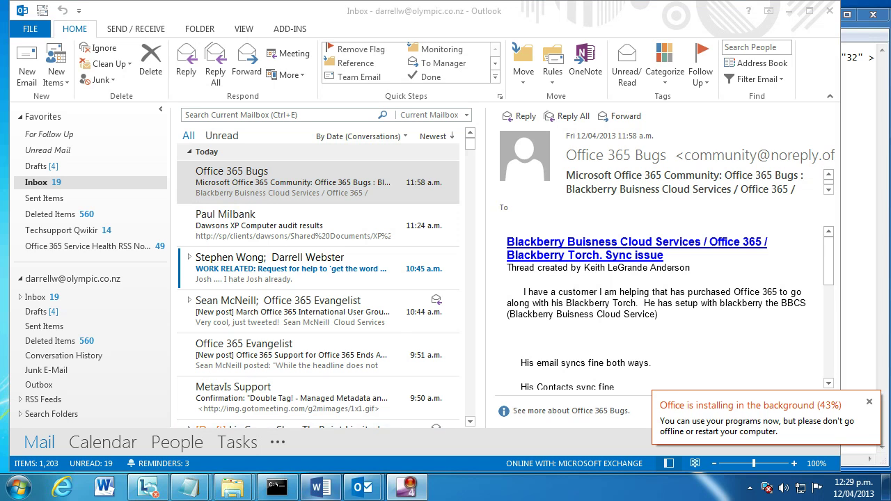
- Launch Excel 2013 from the Microsoft Office 2013 program group while Office keeps installing
mouse_move(362, 487)
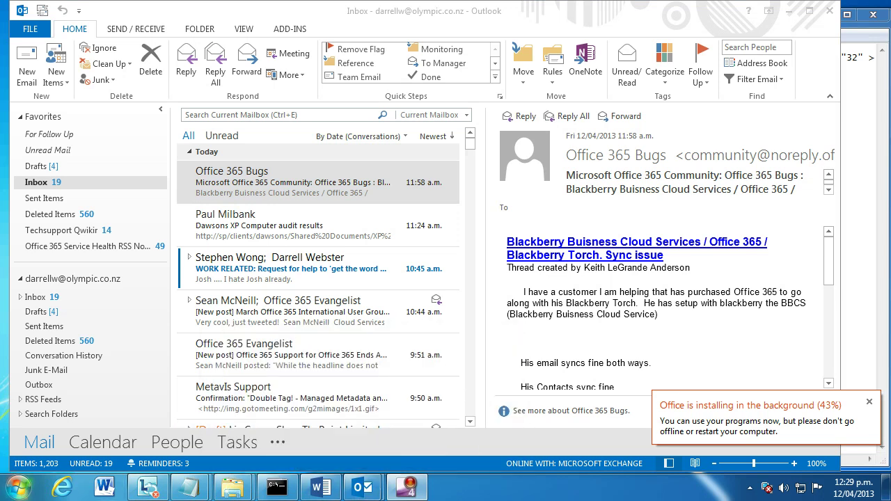
left_click(18, 488)
left_click(58, 424)
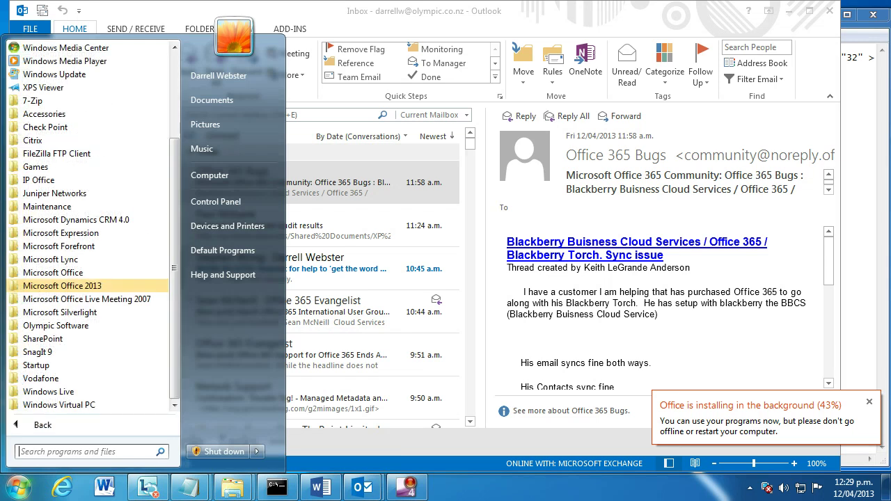
left_click(63, 285)
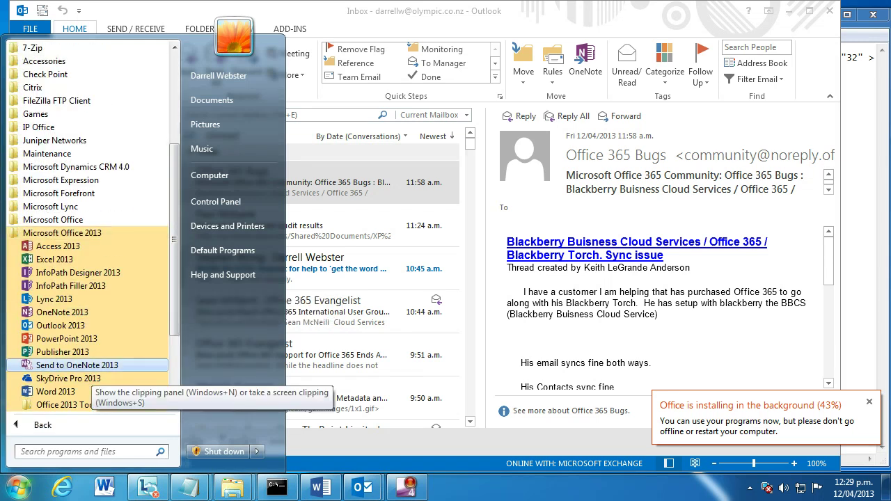
left_click(70, 272)
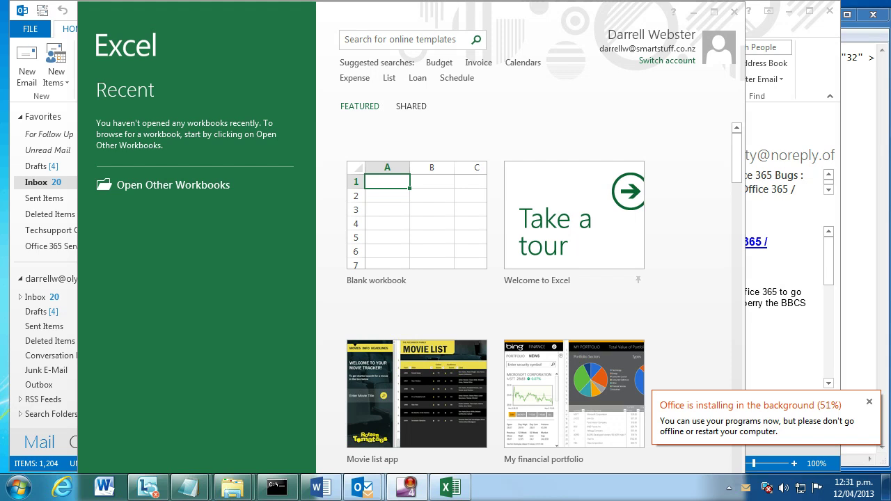
- Launch OneNote 2013 from the Microsoft Office 2013 program group
key("super")
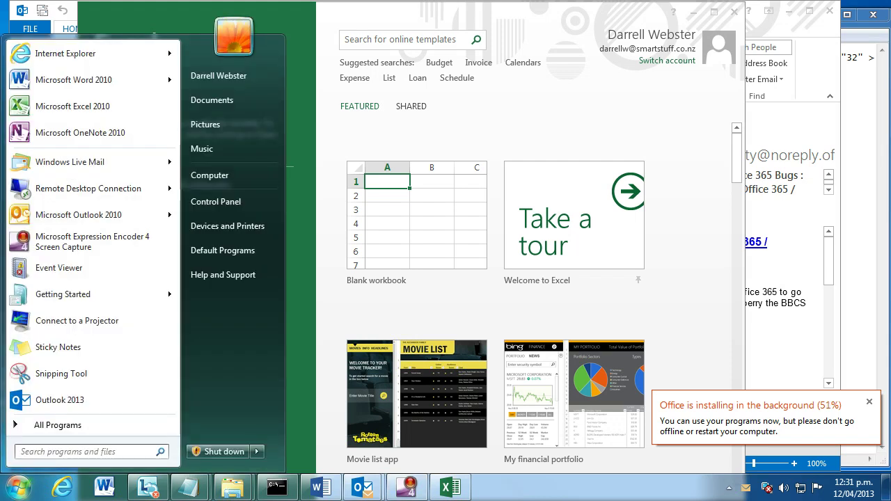
left_click(58, 424)
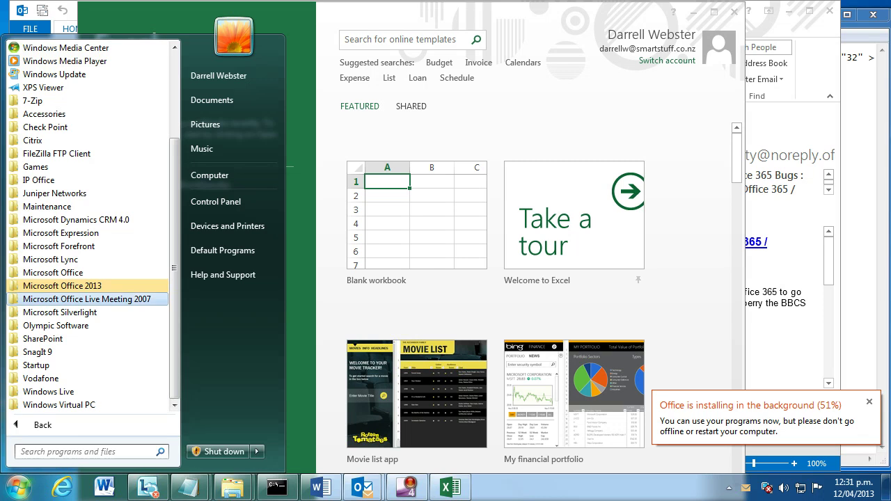
key("Return")
key("Down")
key("Down")
key("Down")
key("Down")
key("Down")
key("Down")
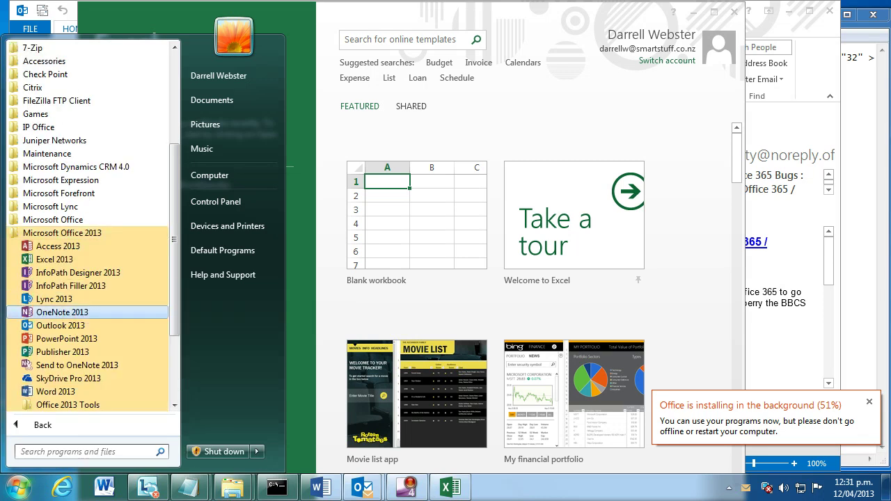
key("Down")
key("Escape")
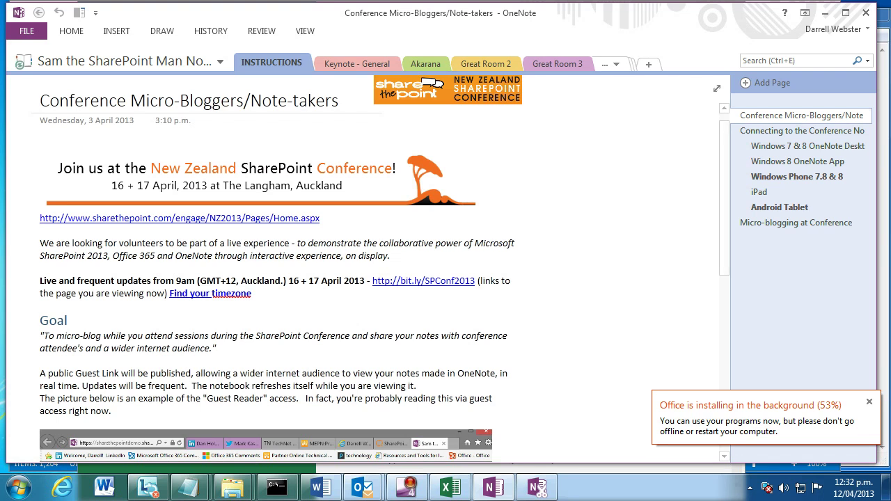
- Open the Great Room 2 section in the OneNote notebook and look through its Day 1 session pages
left_click(486, 64)
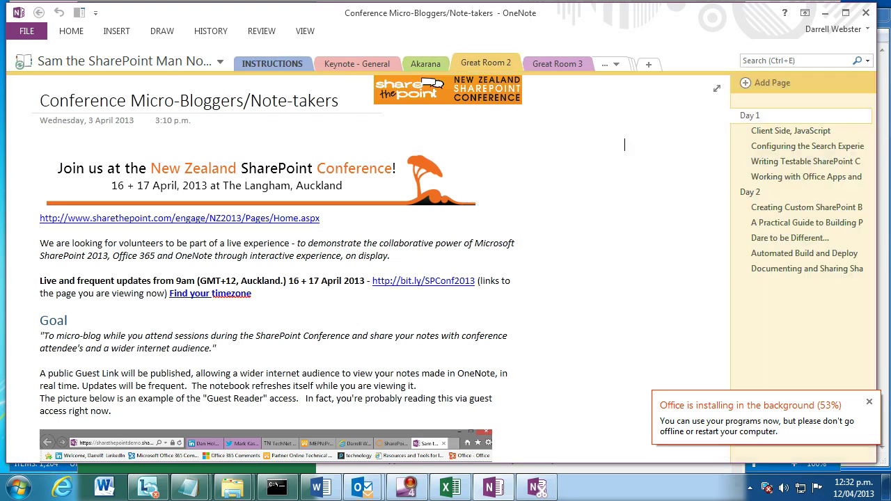
left_click(791, 130)
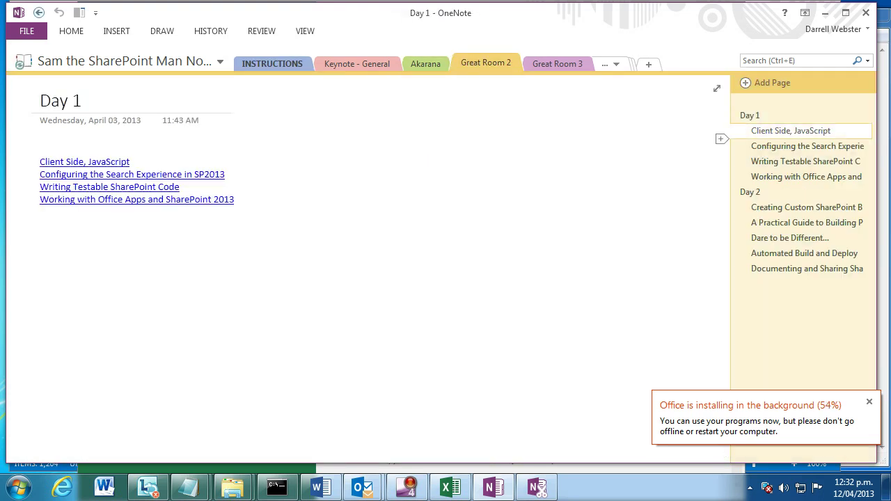
left_click(807, 146)
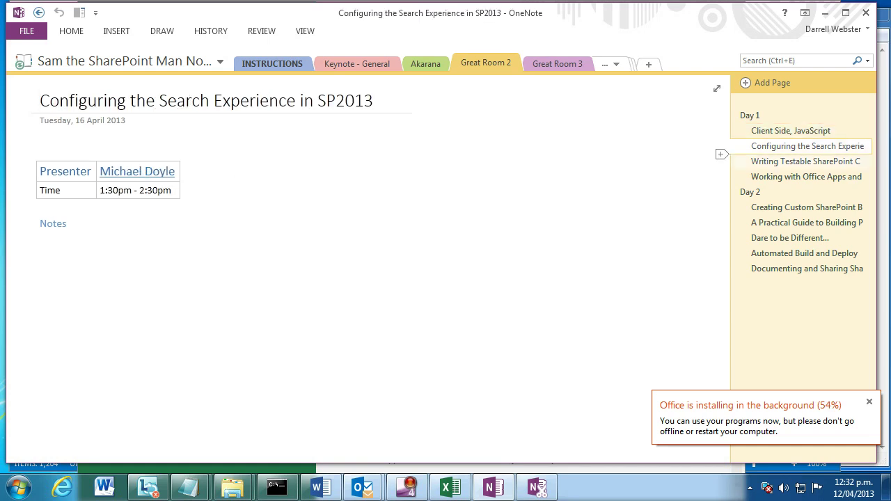
left_click(805, 161)
left_click(806, 176)
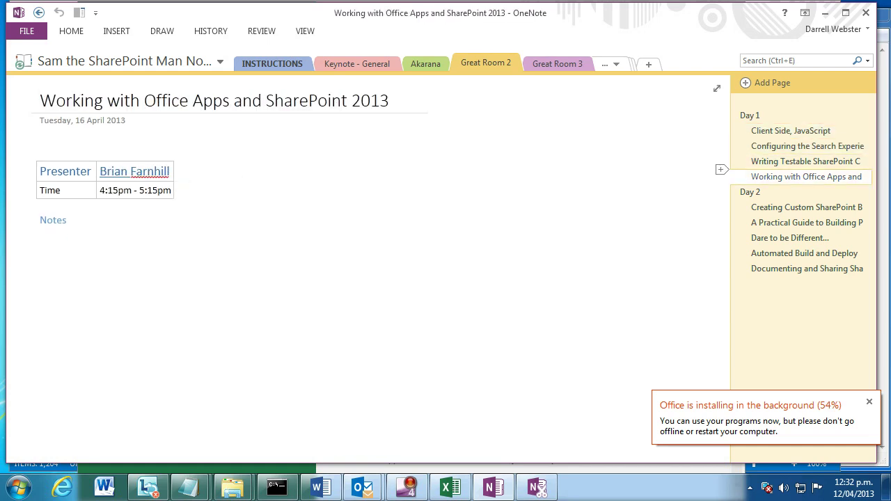
- Add a new page below "Working with Office Apps and SharePoint 2013" and indent it one level as a subpage
right_click(786, 177)
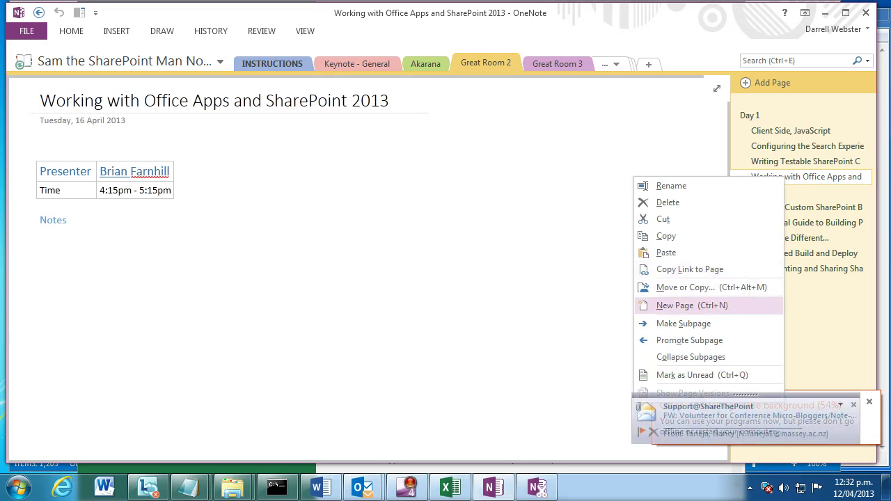
left_click(679, 305)
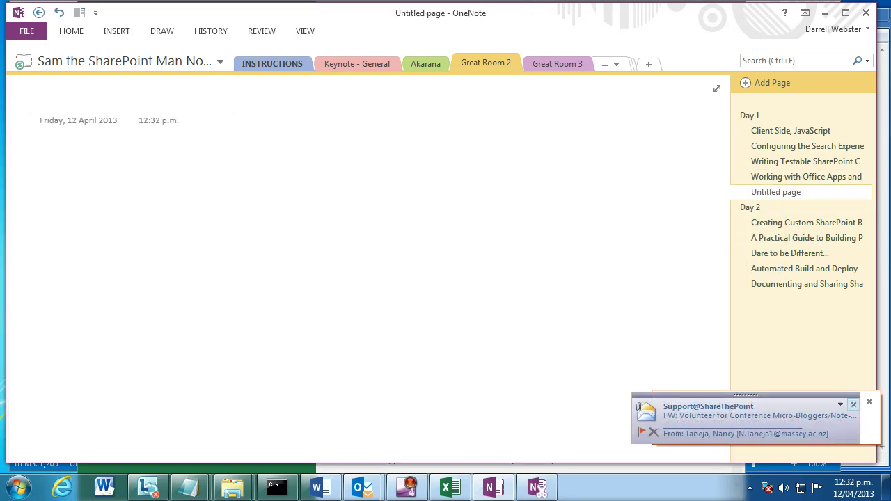
left_click_drag(775, 193, 794, 192)
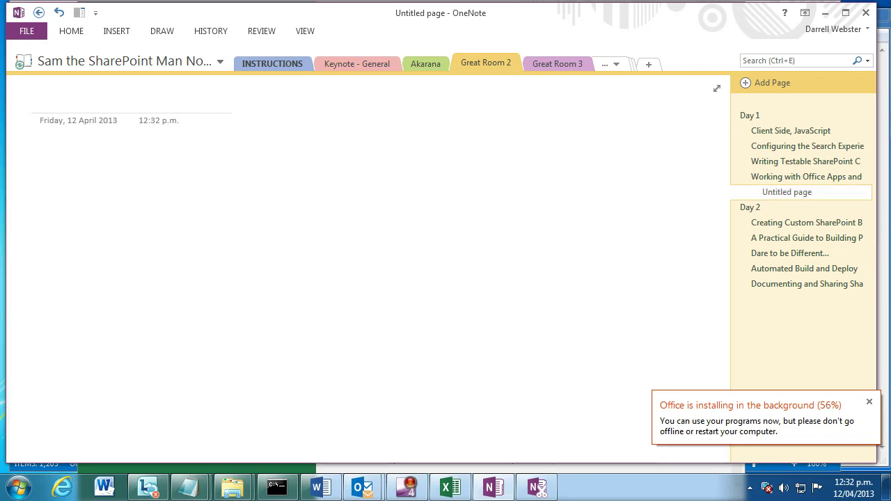
- Delete the new untitled subpage from the Great Room 2 section
right_click(780, 191)
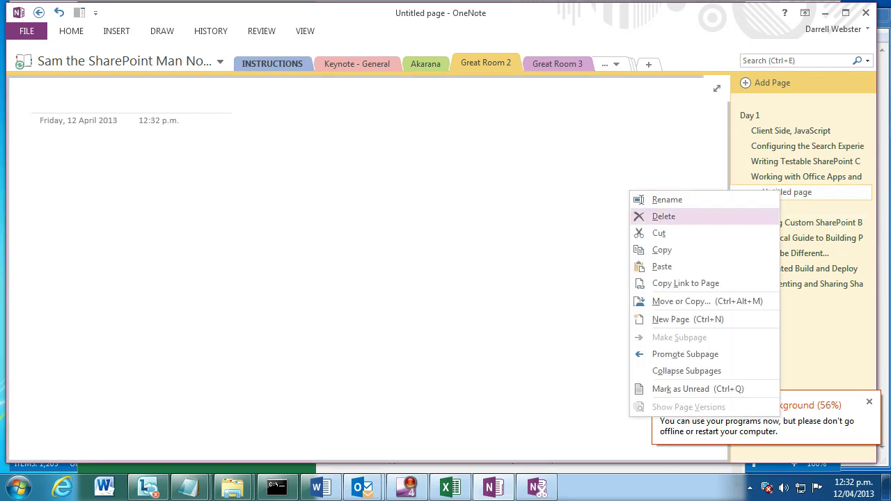
key("Escape")
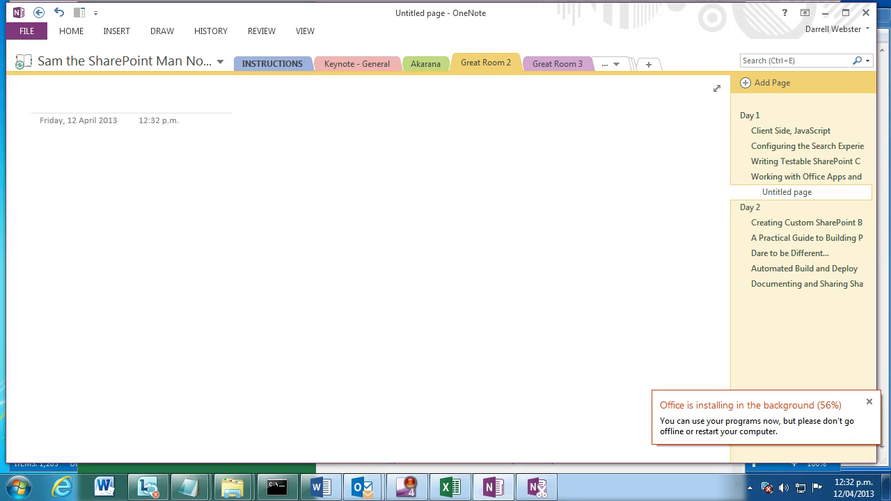
key("Delete")
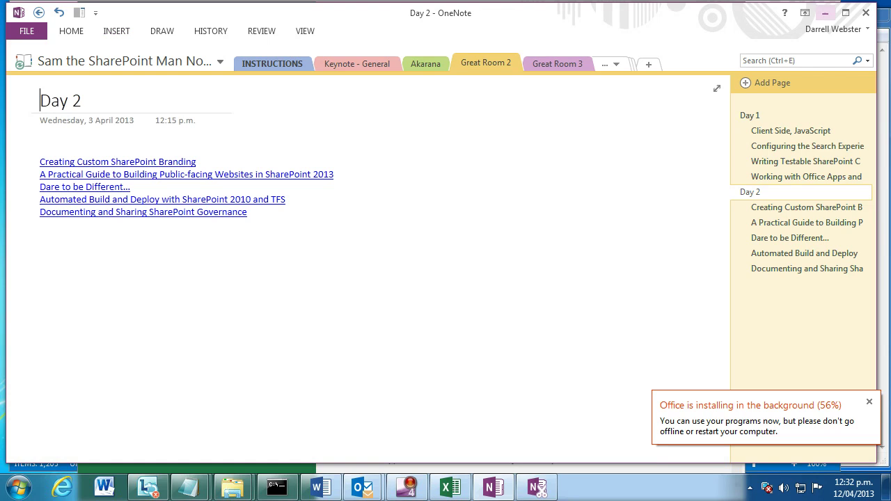
- Minimize the OneNote, Excel and Outlook windows to return to the Word 2013 document
left_click(824, 13)
left_click(692, 12)
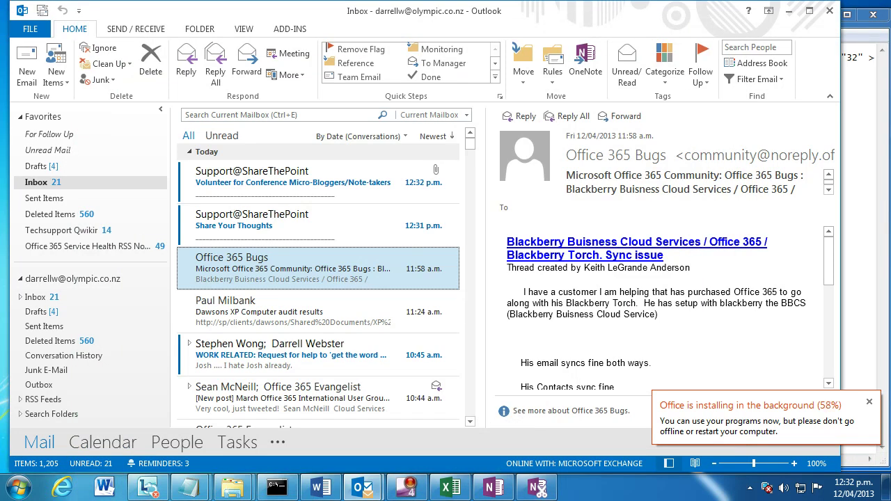
left_click(789, 11)
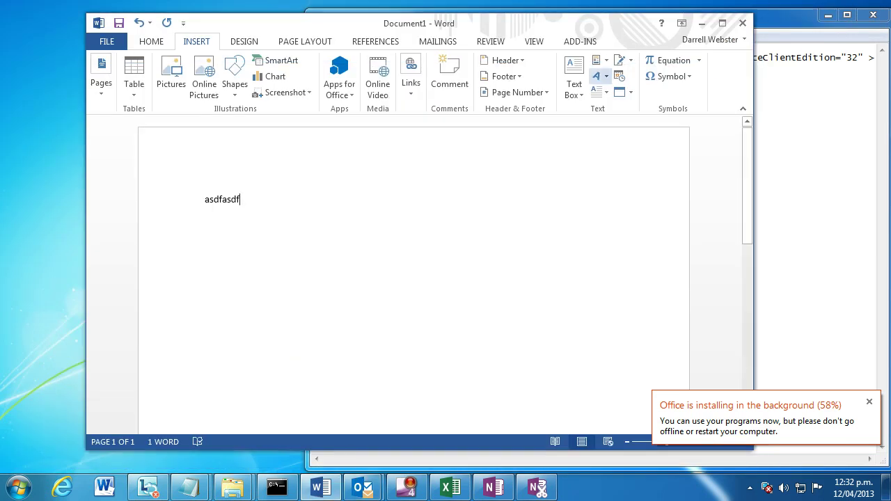
key("super")
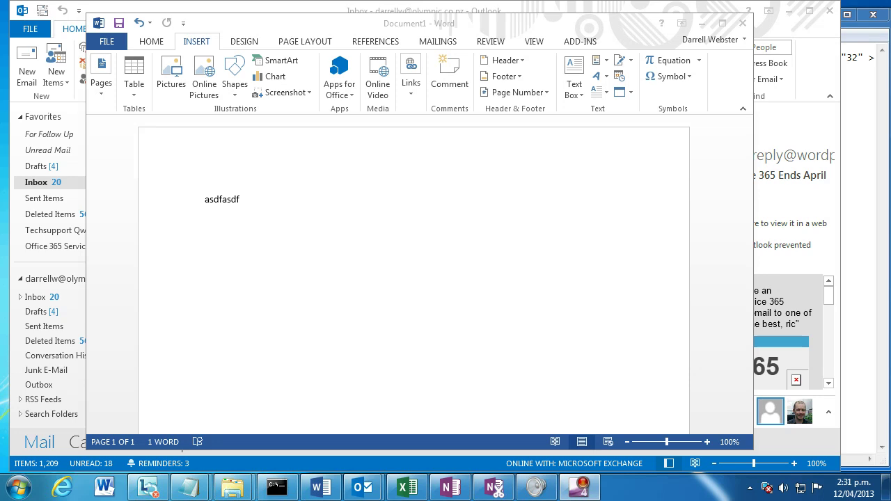
mouse_move(855, 491)
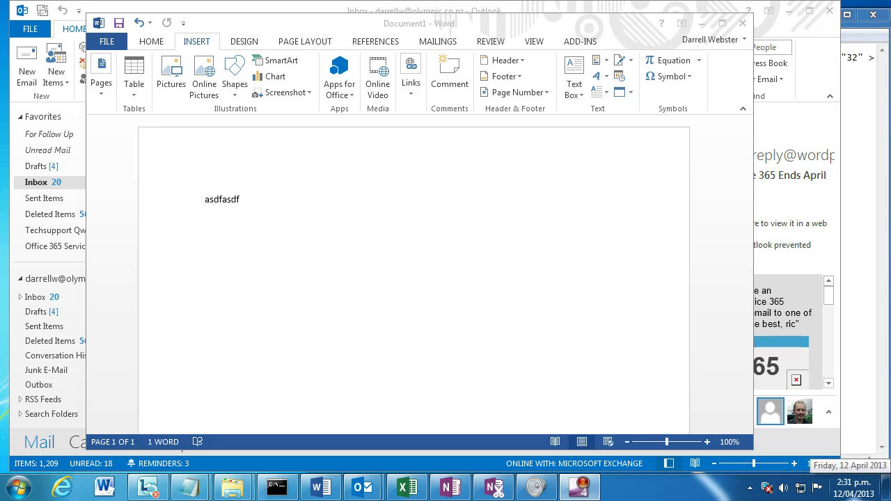